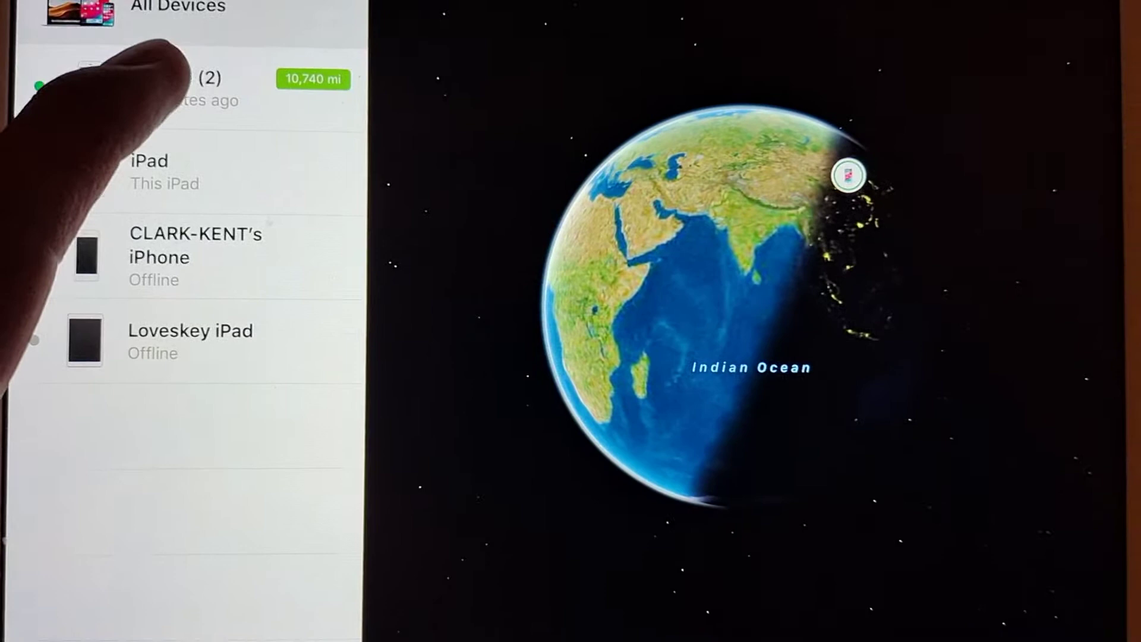
Select iPhone (2) to pinpoint it on the satellite map of a residential block
left_click(156, 76)
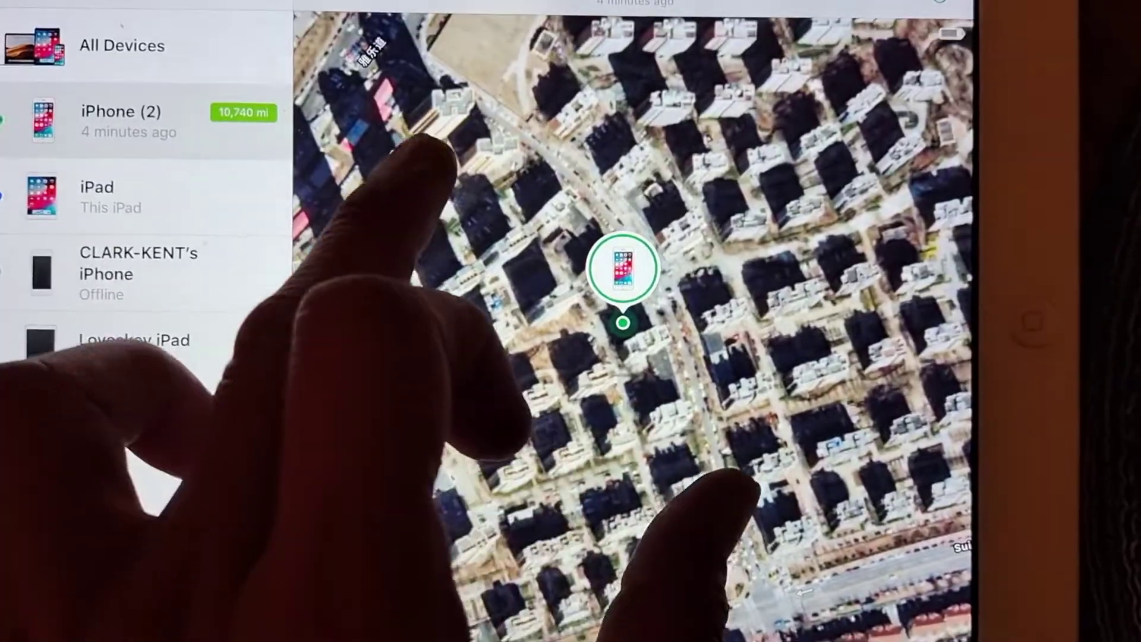
scroll(607, 295, "down", 10)
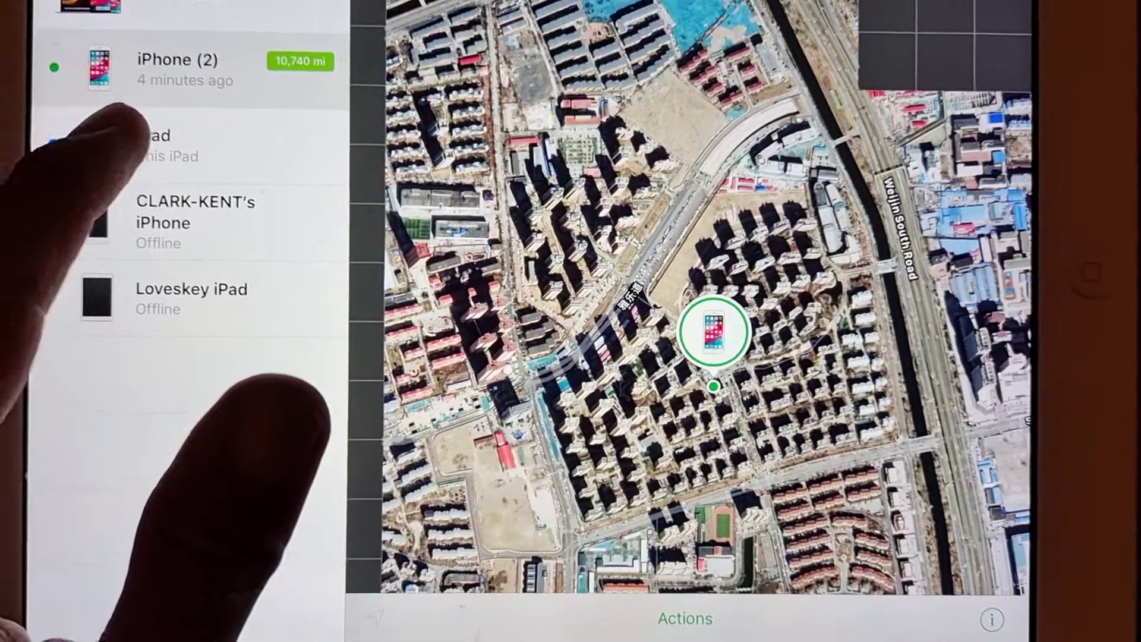
Select this iPad in the device list to show its pin near Nova Serrana, Brazil
left_click(156, 144)
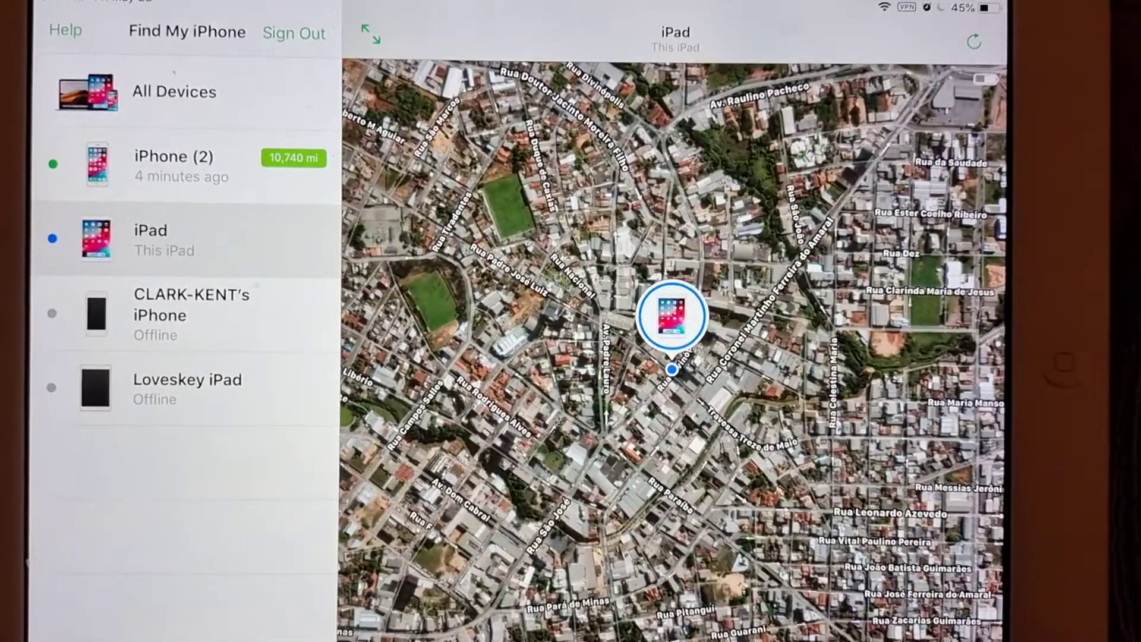
scroll(687, 321, "down", 2)
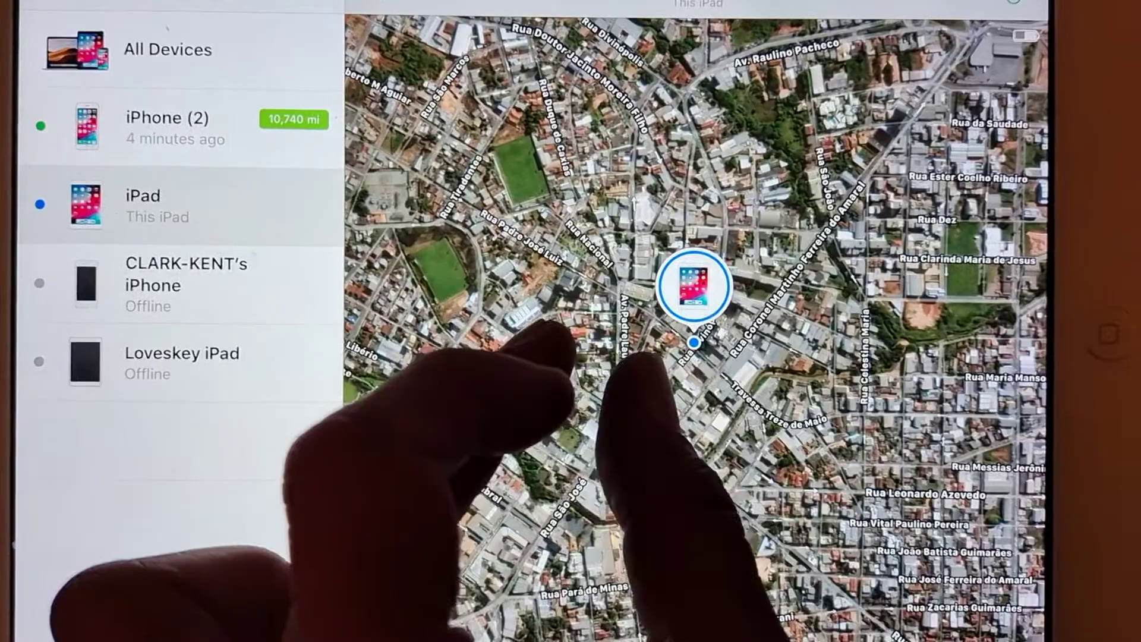
scroll(686, 321, "down", 3)
scroll(687, 321, "down", 3)
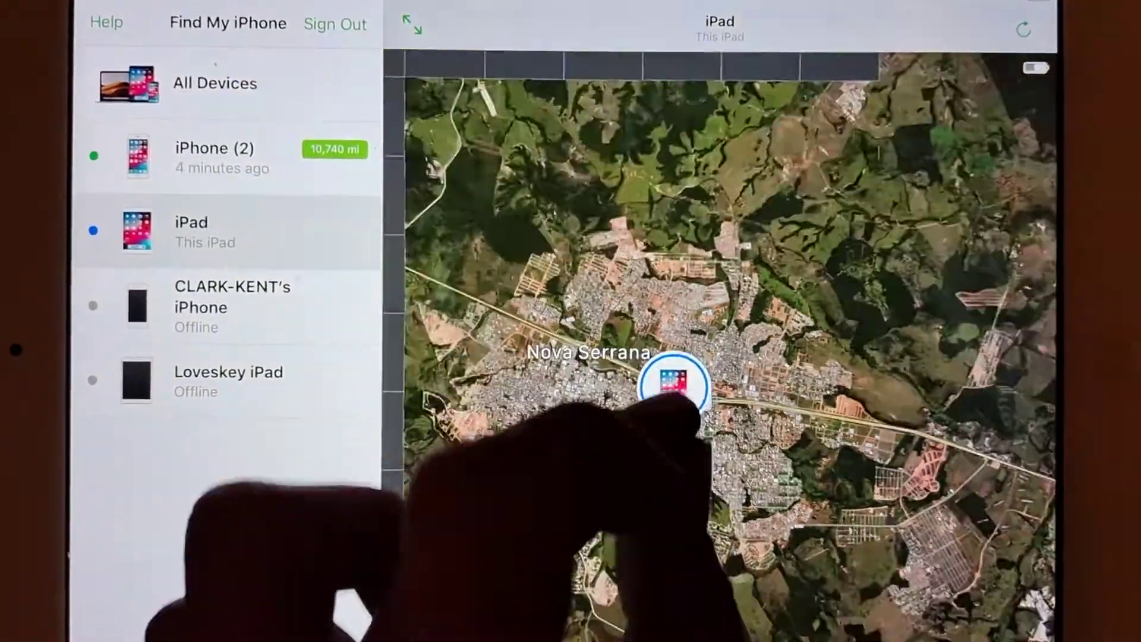
scroll(673, 392, "up", 3)
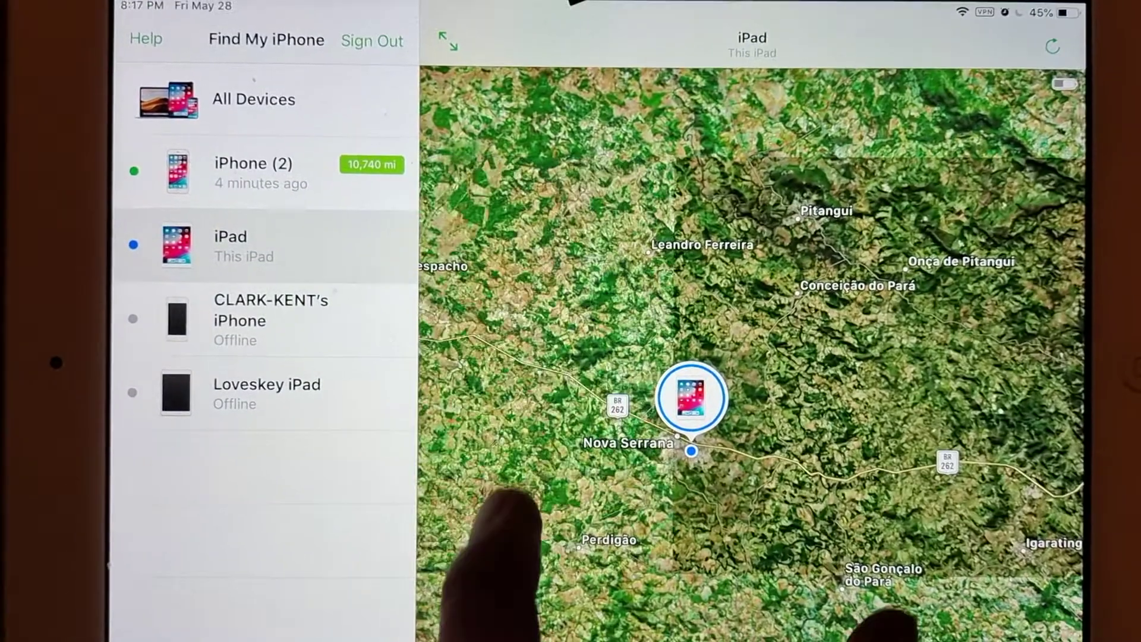
scroll(660, 482, "down", 3)
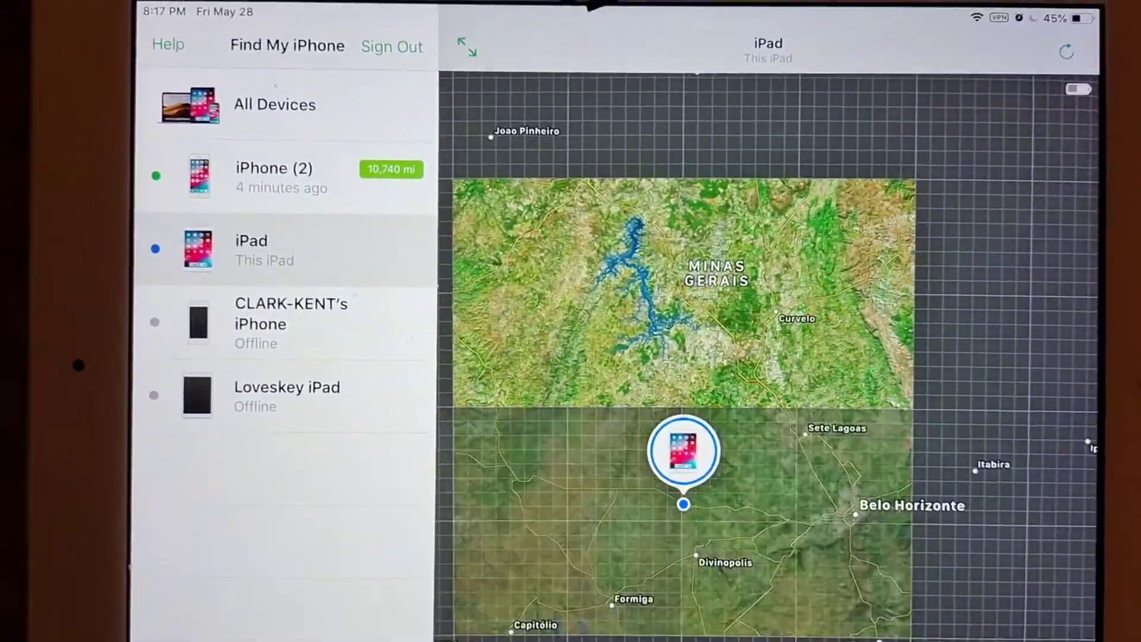
scroll(624, 464, "down", 3)
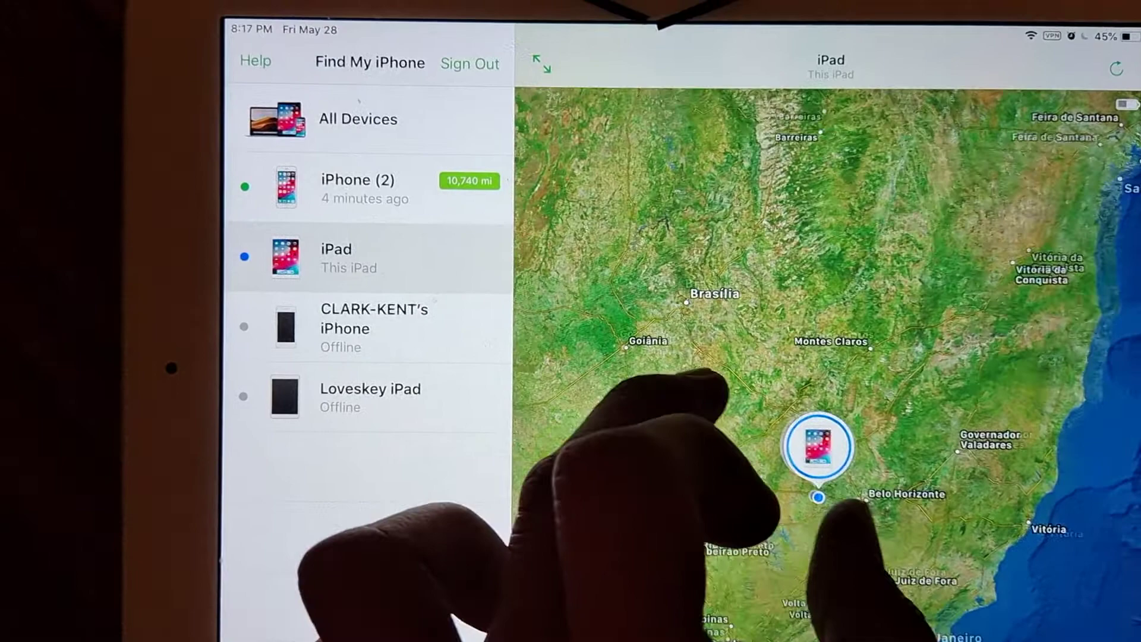
scroll(802, 374, "down", 3)
scroll(803, 375, "down", 2)
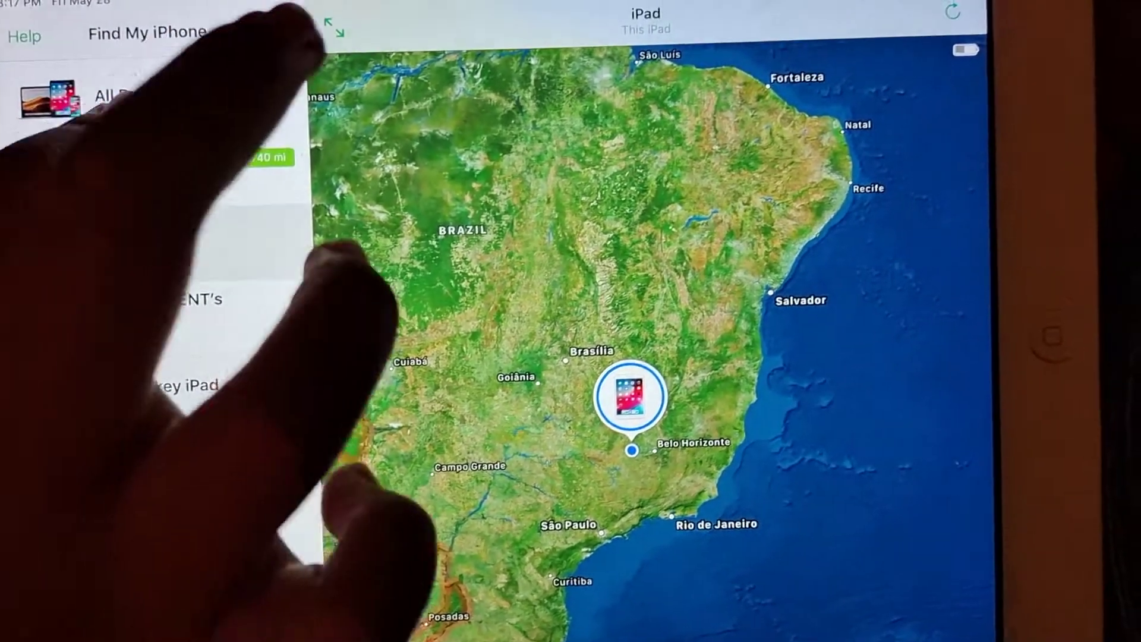
scroll(624, 339, "down", 10)
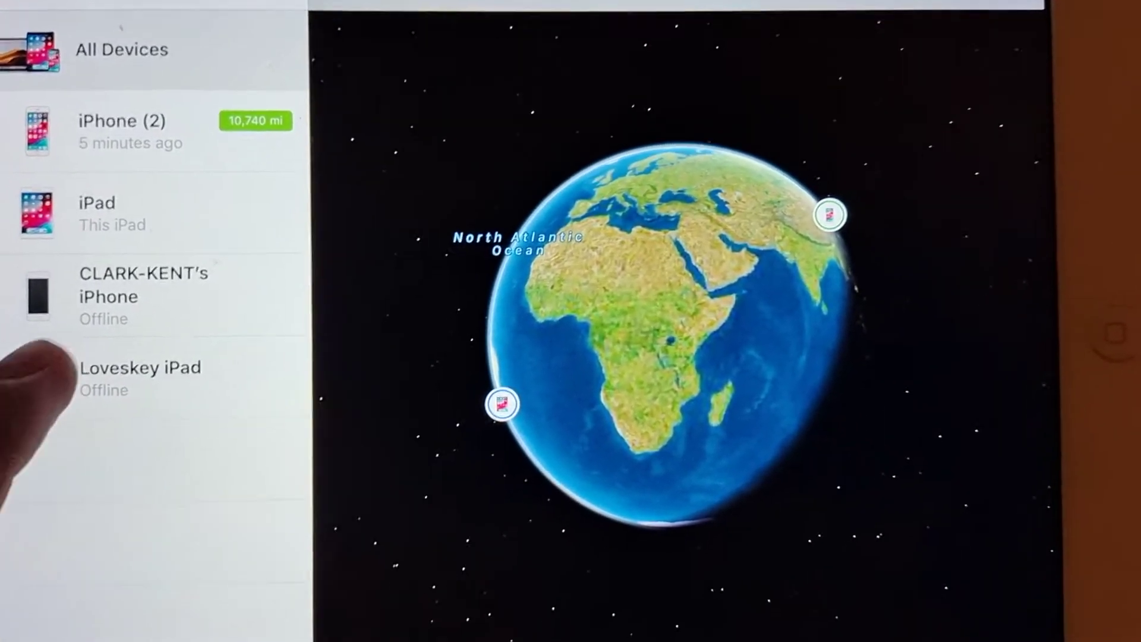
left_click(71, 370)
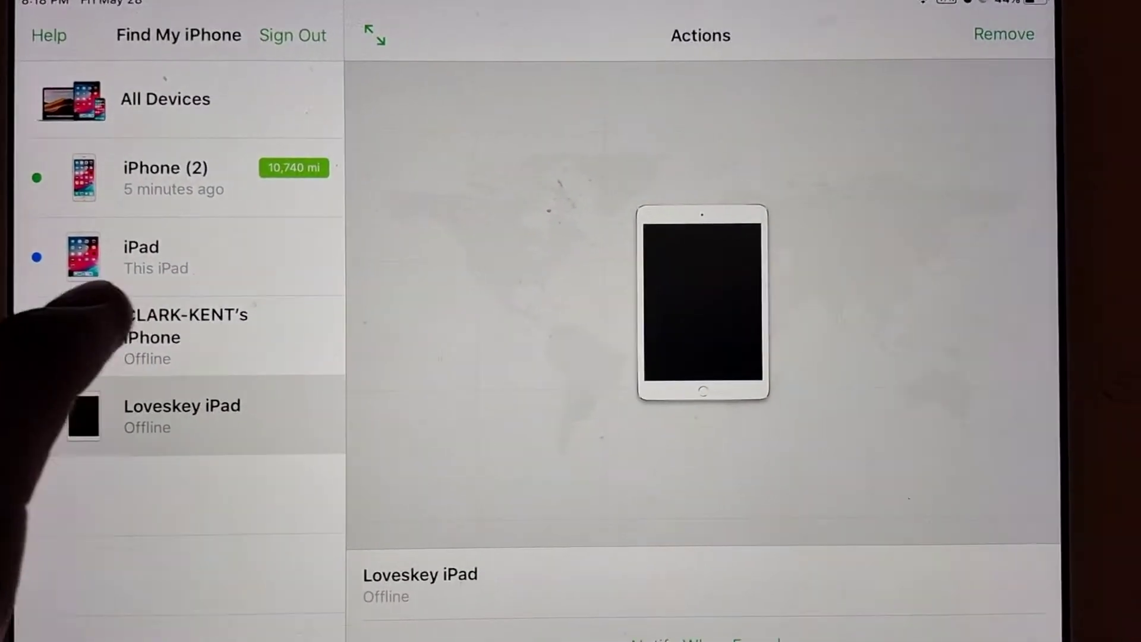
left_click(133, 307)
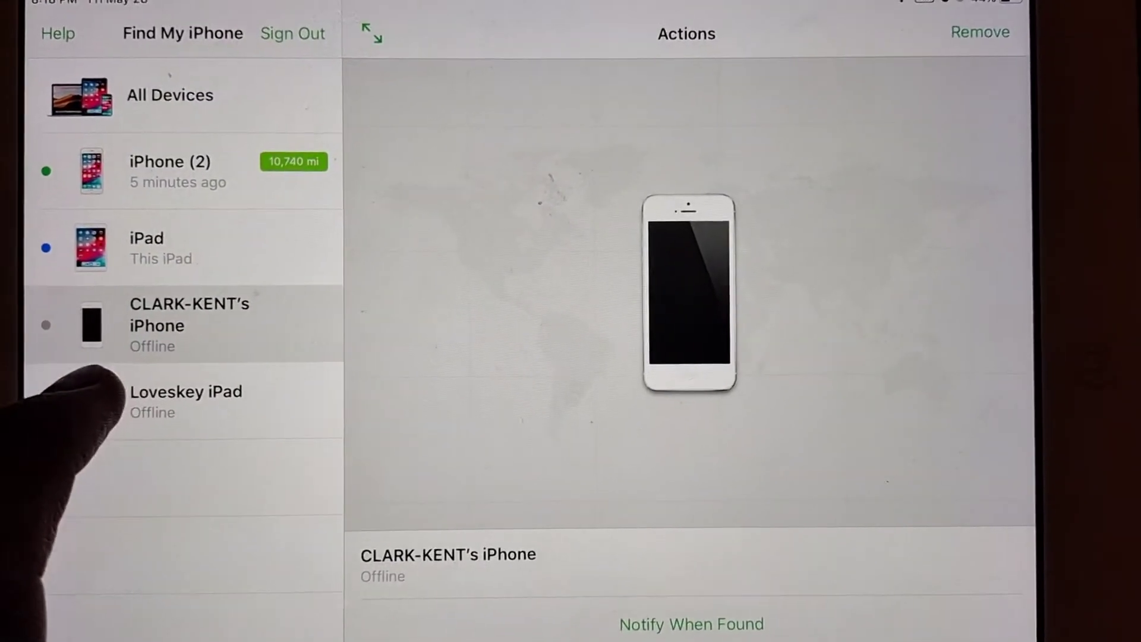
left_click(138, 379)
left_click(169, 308)
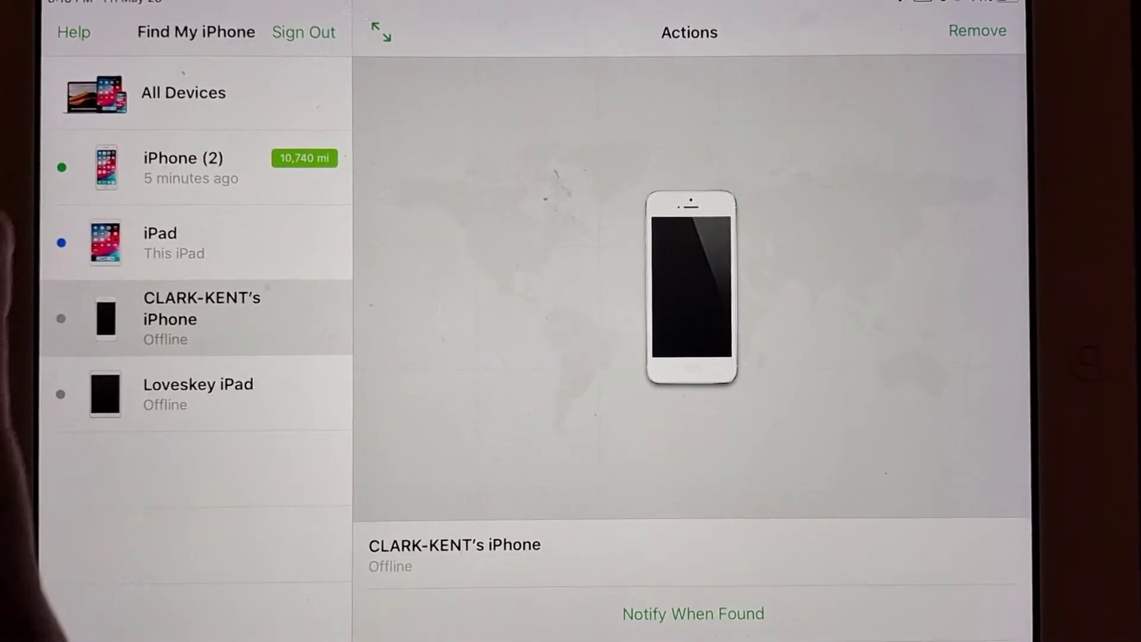
left_click(144, 170)
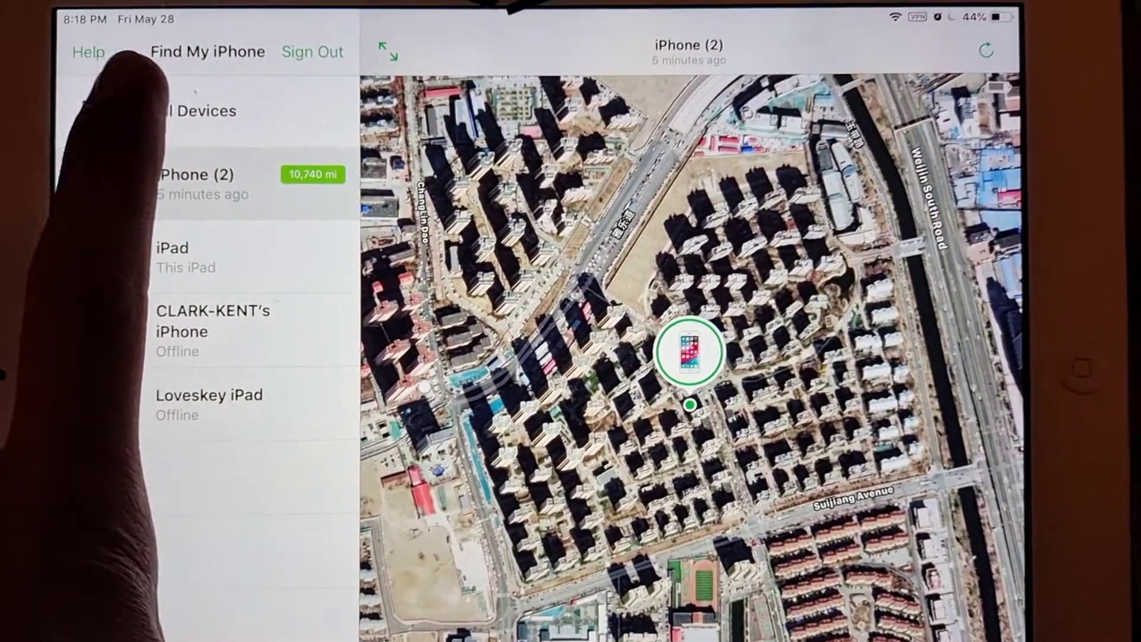
left_click(178, 111)
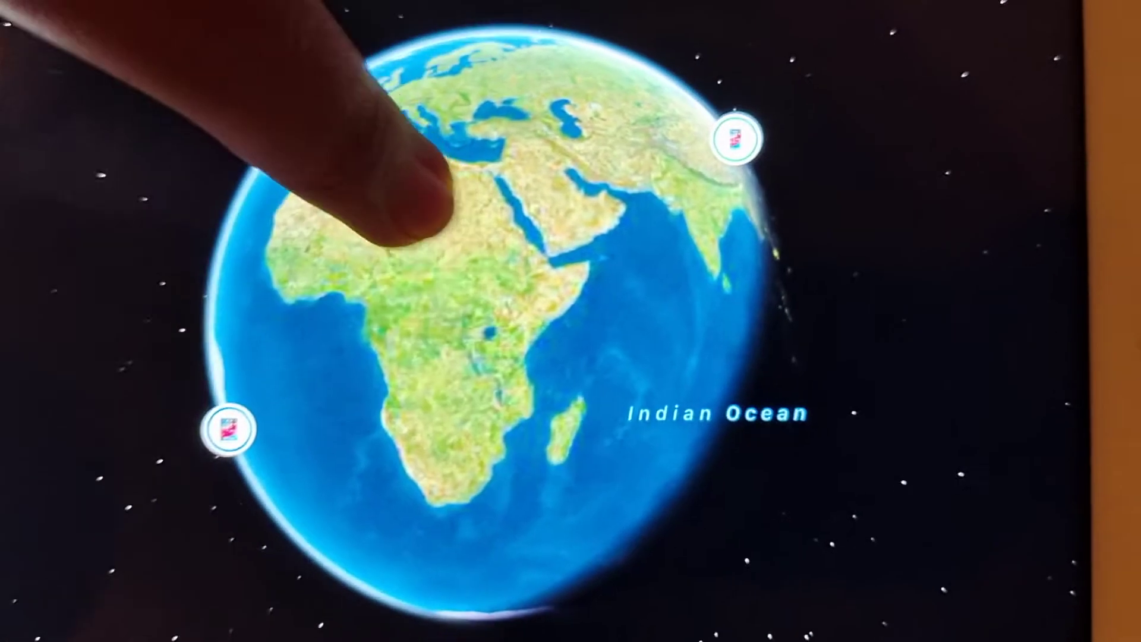
Spin the globe past Africa and the Americas until the iPhone pin near Tokyo appears
left_click_drag(411, 205, 259, 71)
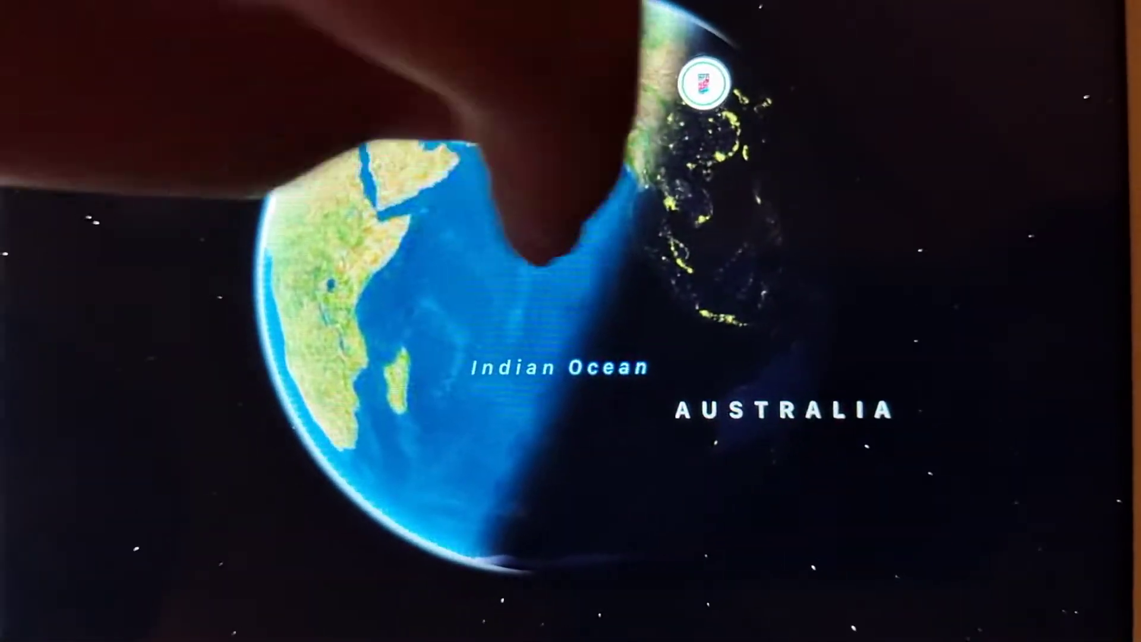
scroll(464, 268, "up", 3)
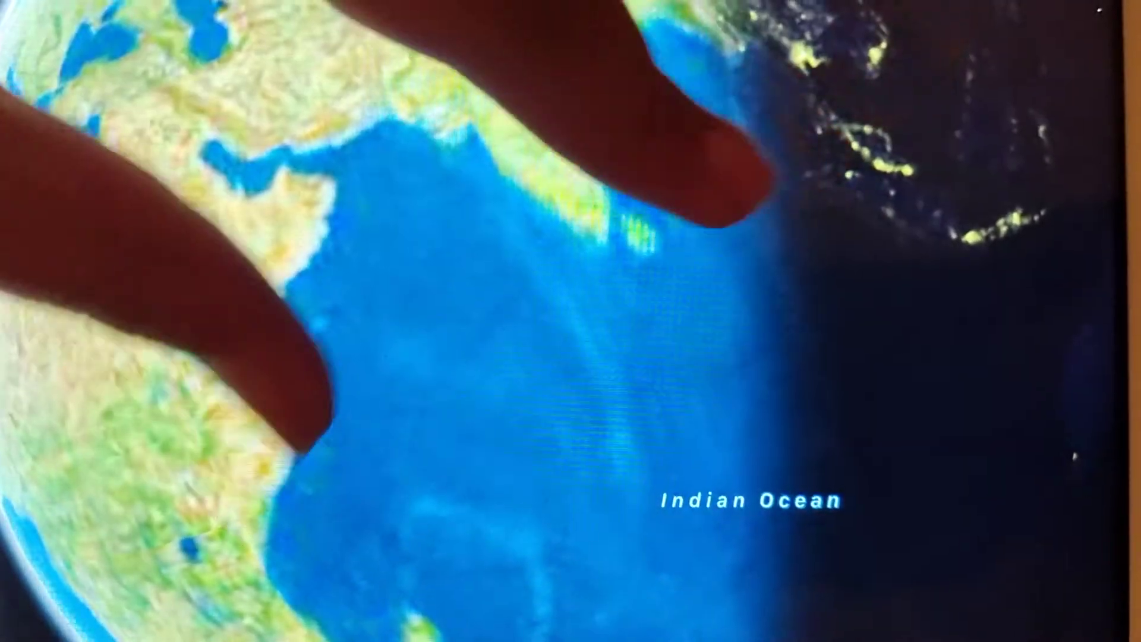
scroll(535, 223, "down", 5)
left_click_drag(384, 143, 785, 54)
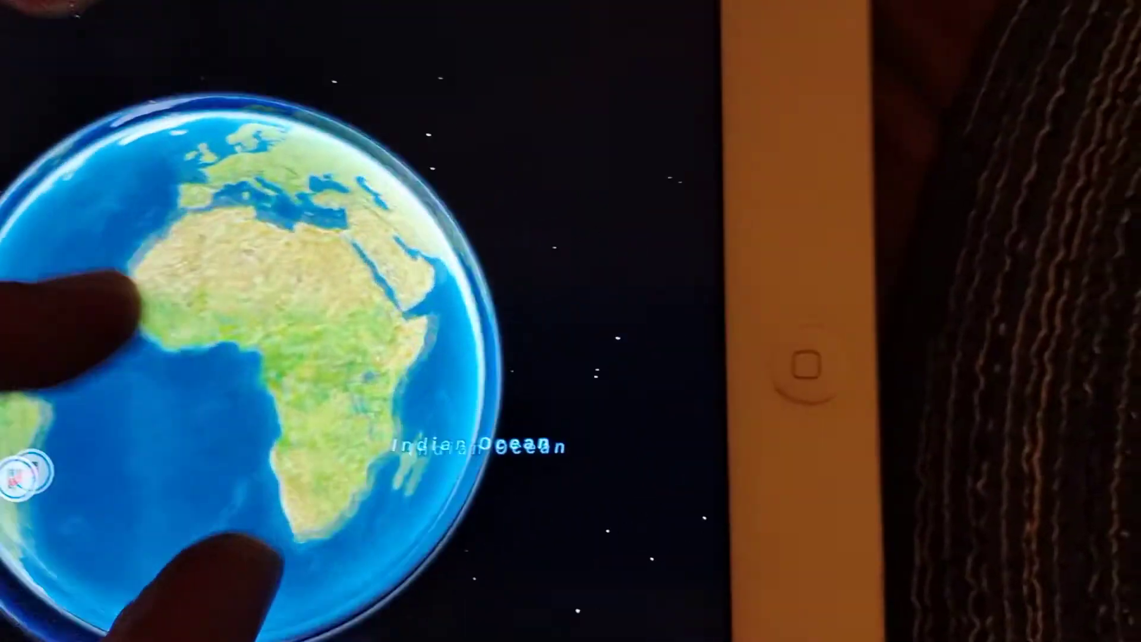
scroll(223, 446, "up", 3)
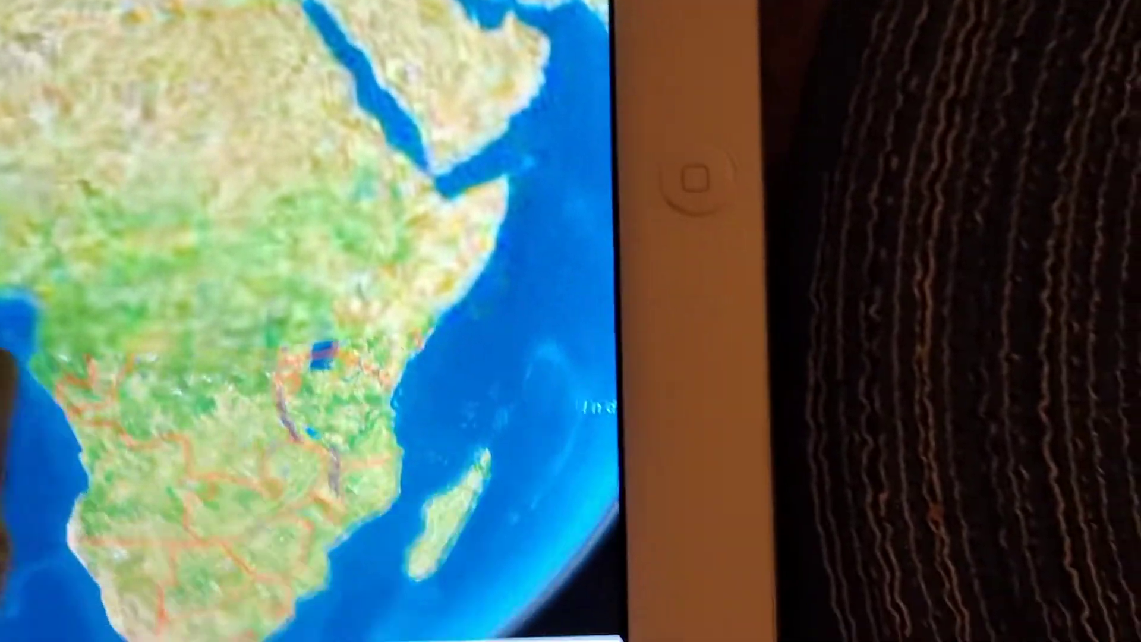
scroll(267, 268, "down", 3)
left_click_drag(54, 357, 107, 553)
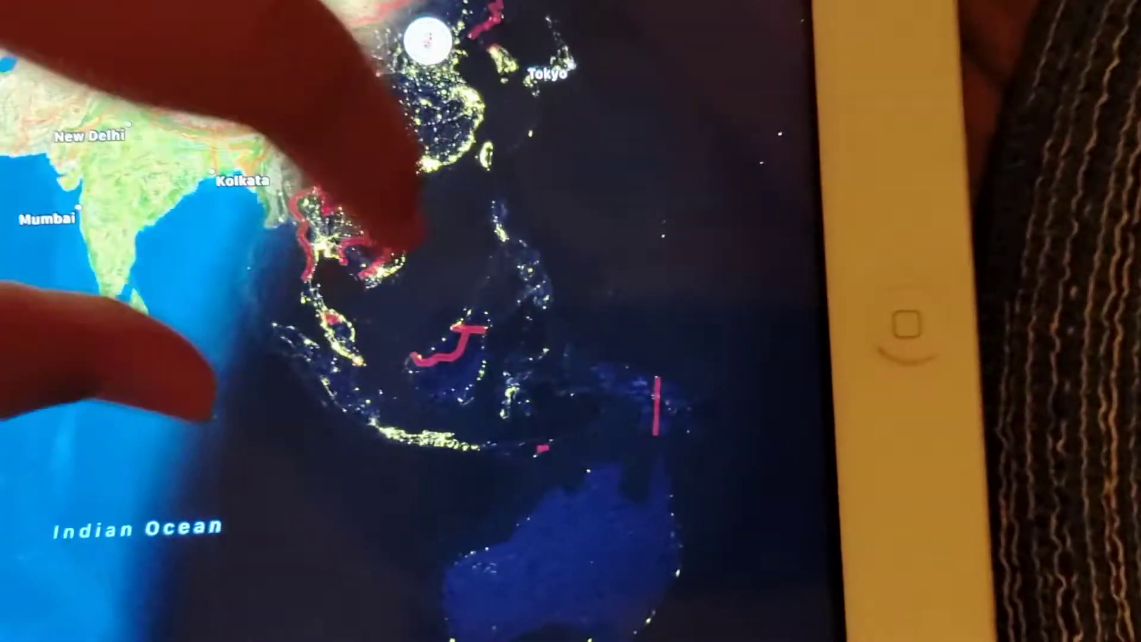
scroll(410, 223, "down", 5)
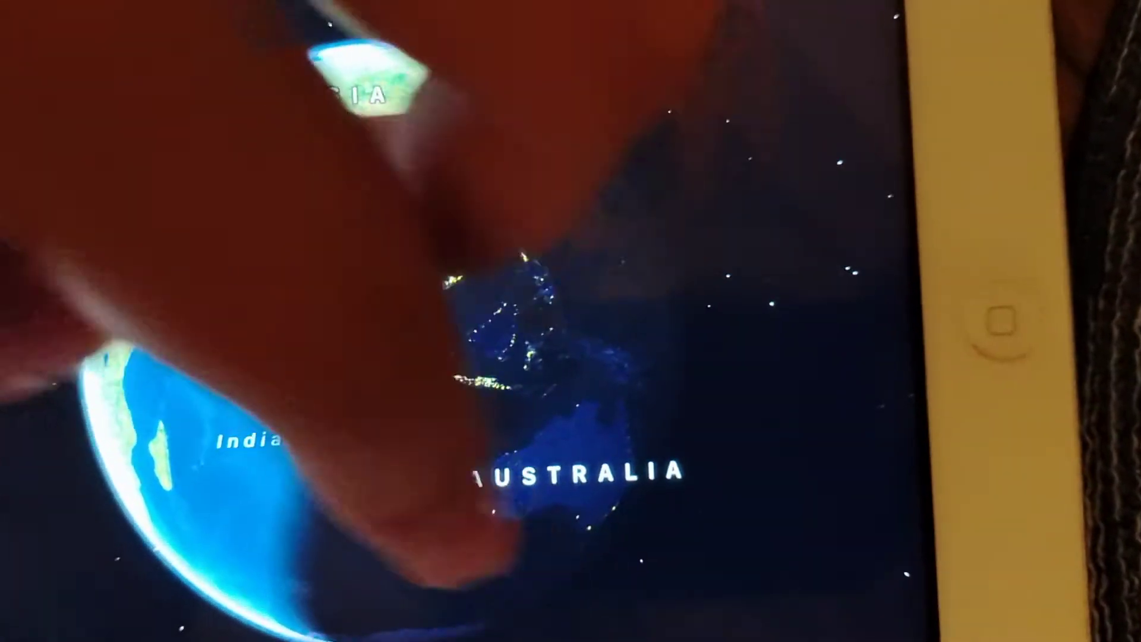
left_click_drag(407, 331, 544, 325)
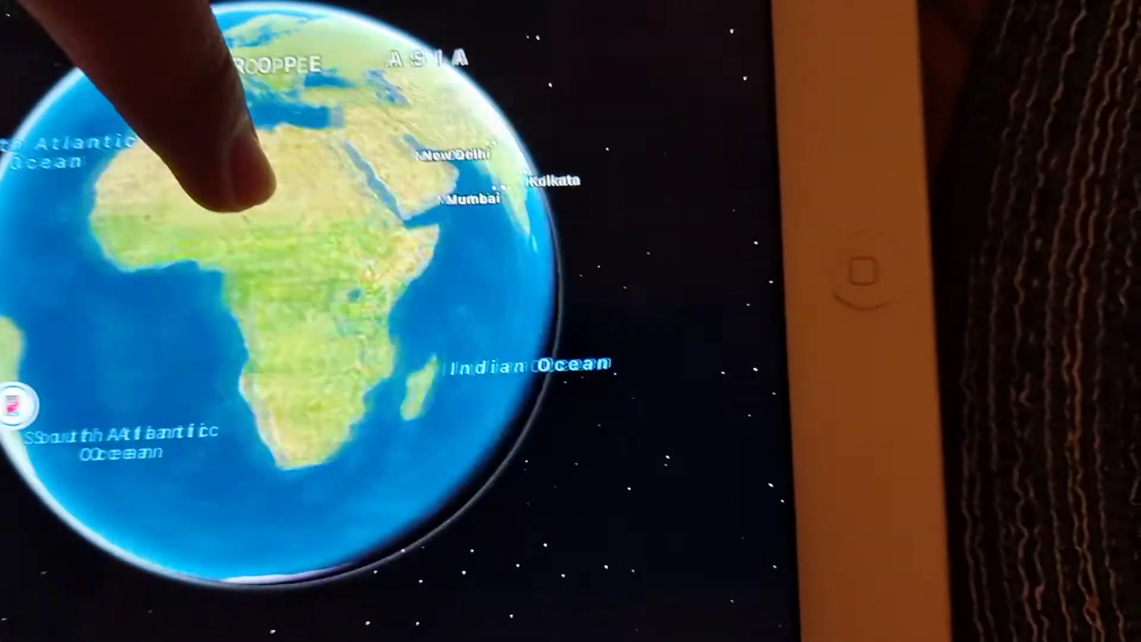
left_click_drag(250, 187, 357, 223)
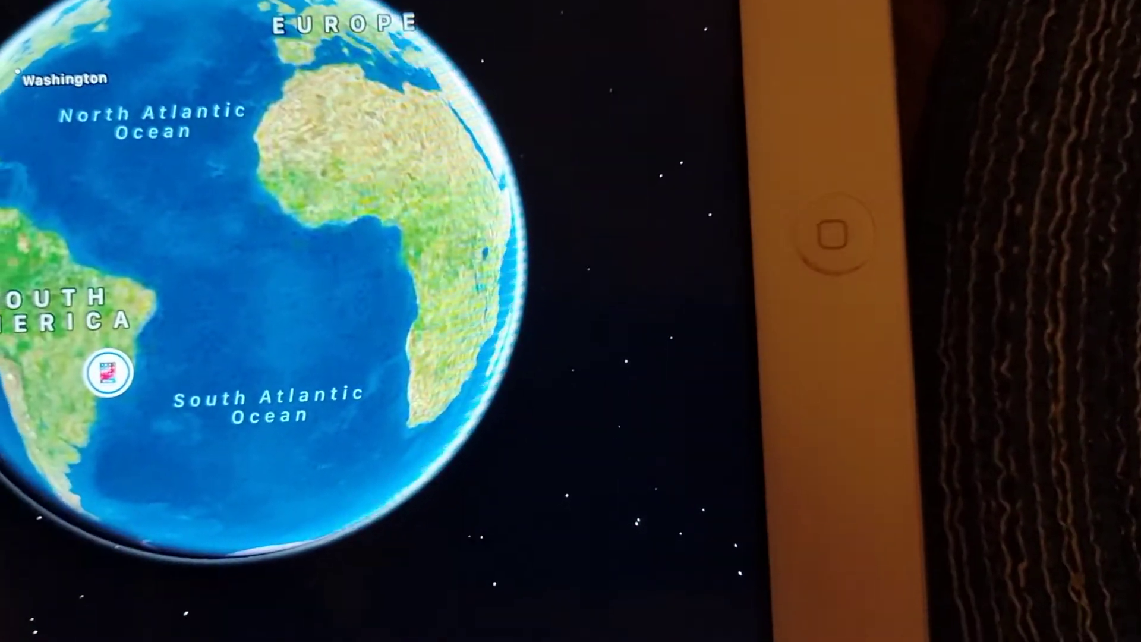
left_click_drag(179, 375, 491, 374)
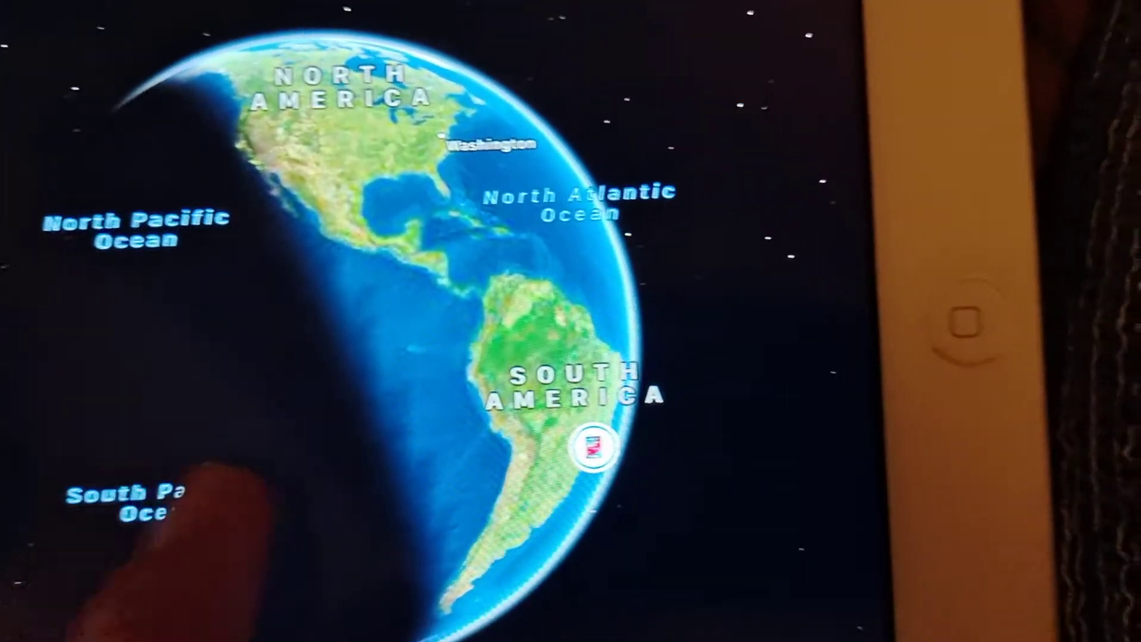
left_click_drag(213, 508, 410, 464)
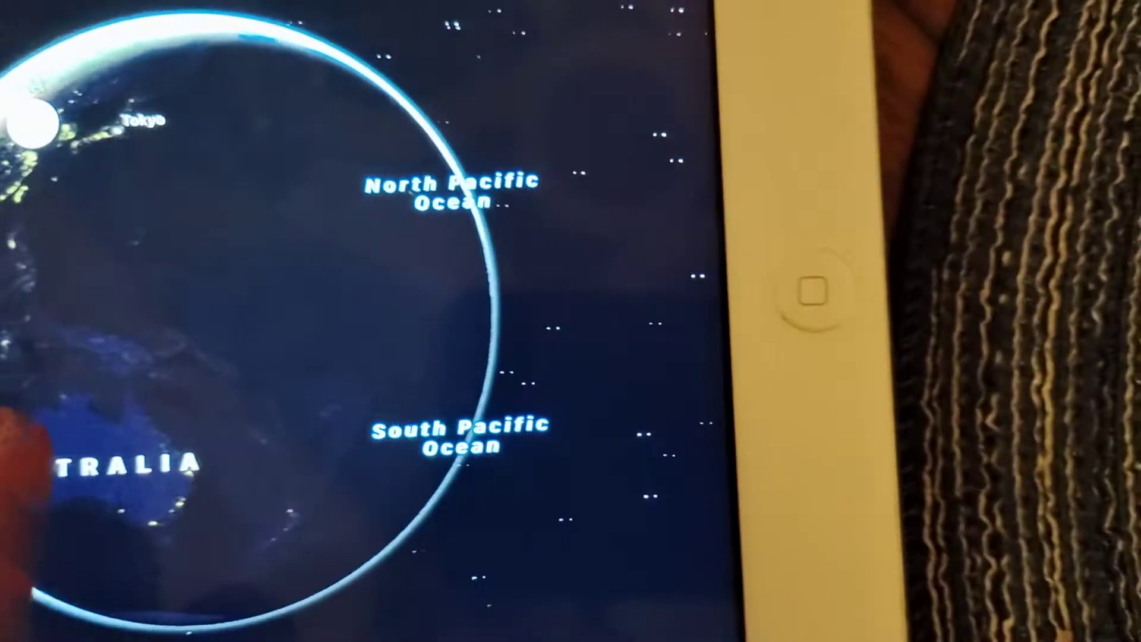
left_click_drag(18, 437, 166, 446)
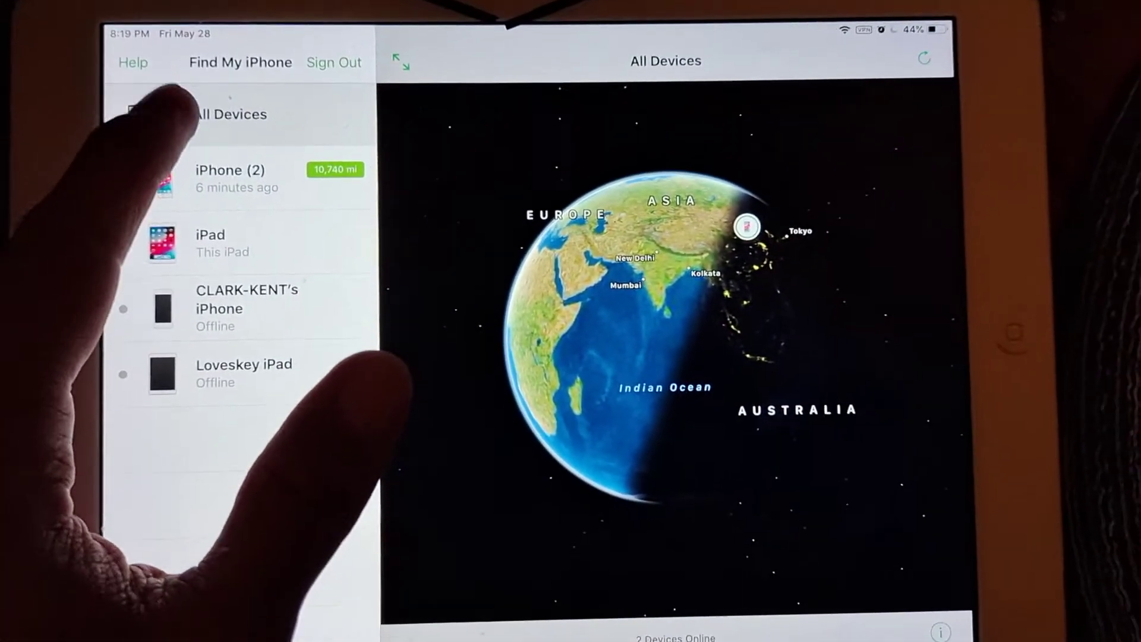
Show every device pin, select the iPad, and zoom to its street-level location
left_click(170, 112)
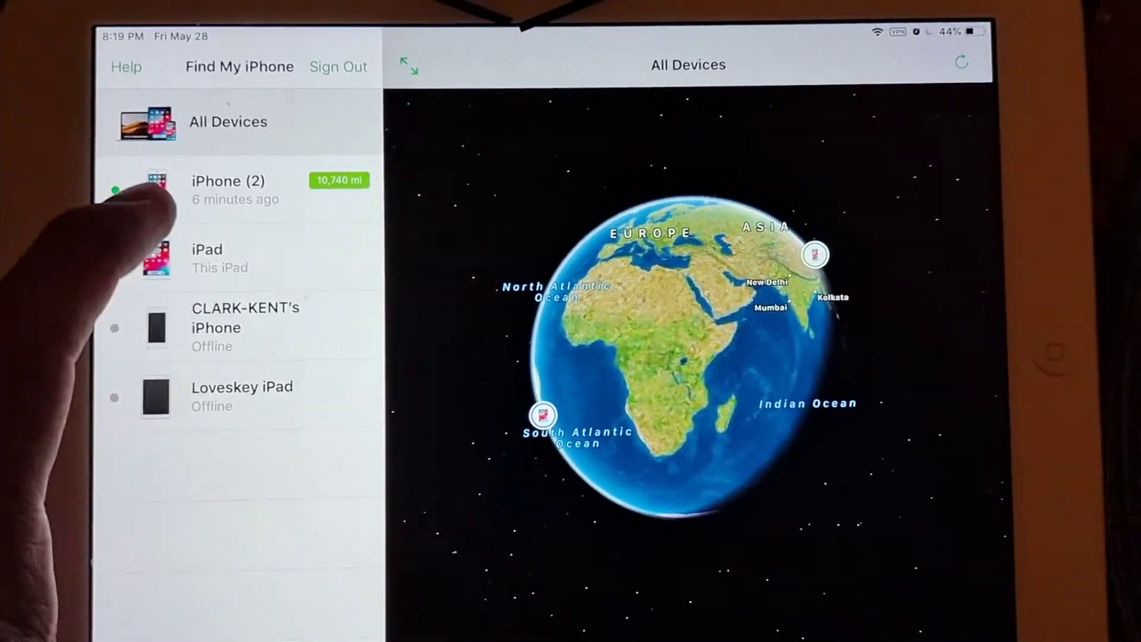
left_click(248, 213)
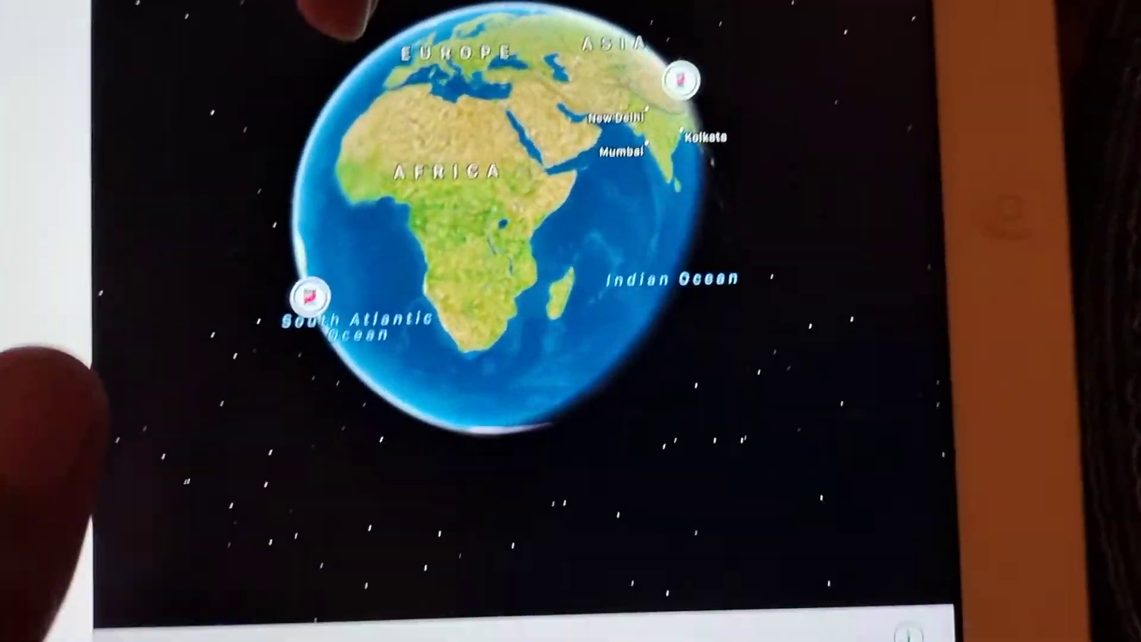
left_click(189, 252)
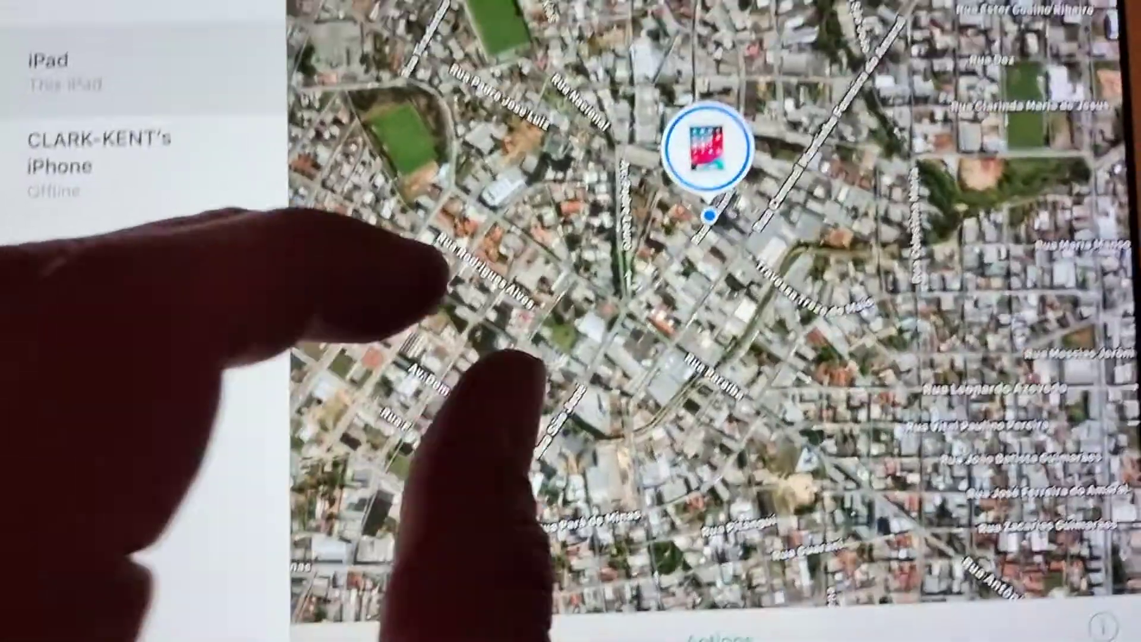
scroll(517, 267, "up", 5)
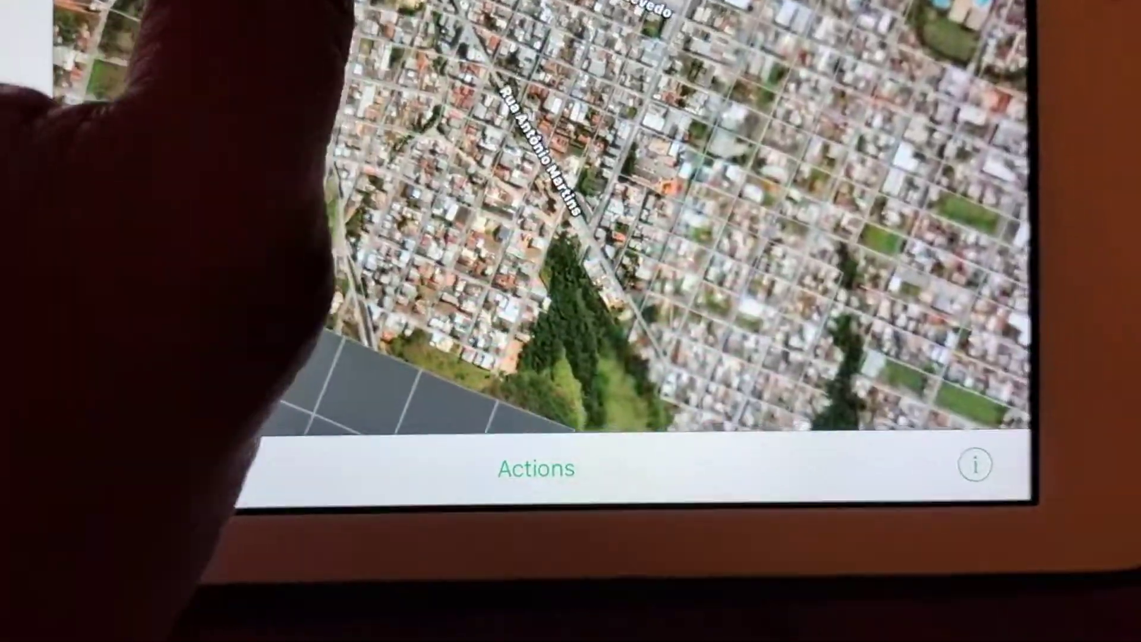
scroll(677, 205, "down", 5)
scroll(679, 205, "down", 5)
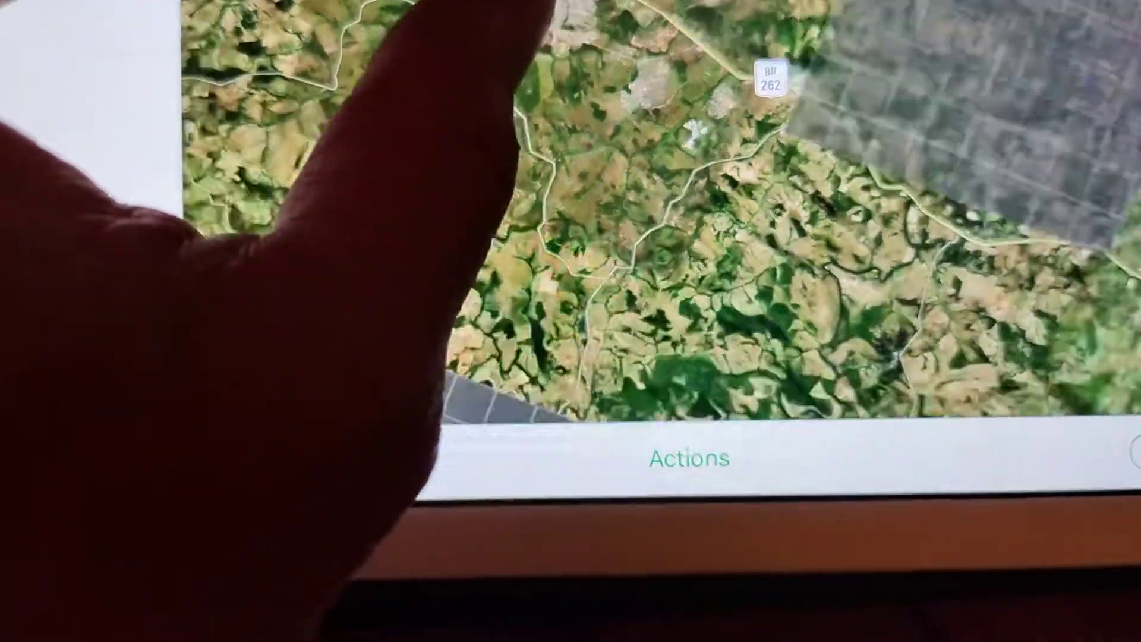
scroll(624, 223, "down", 5)
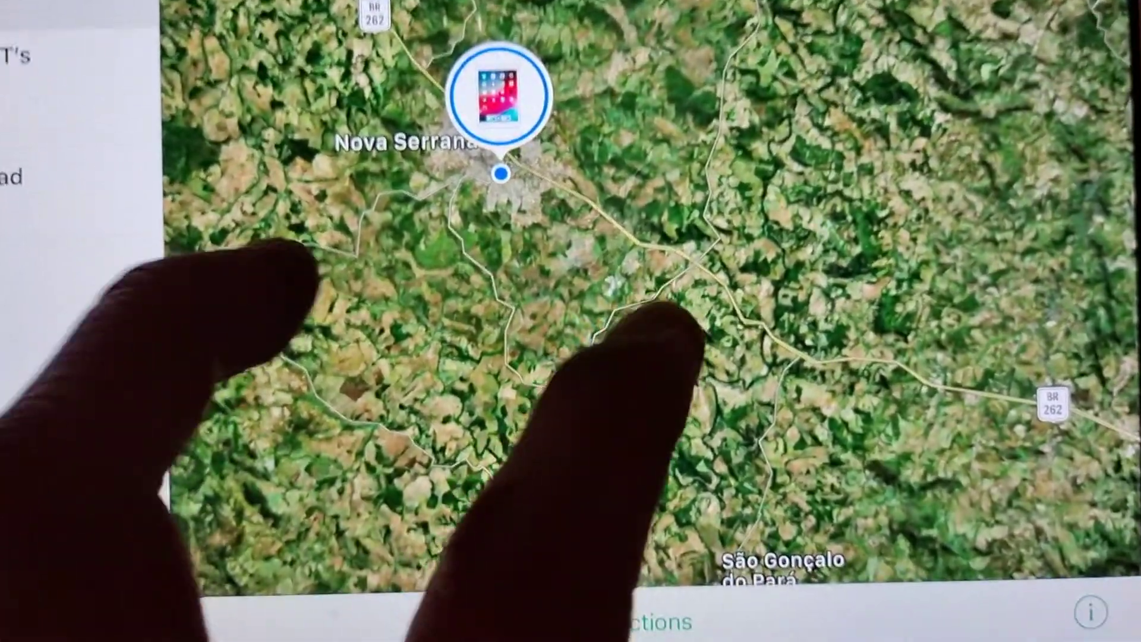
scroll(500, 312, "down", 5)
scroll(499, 268, "down", 3)
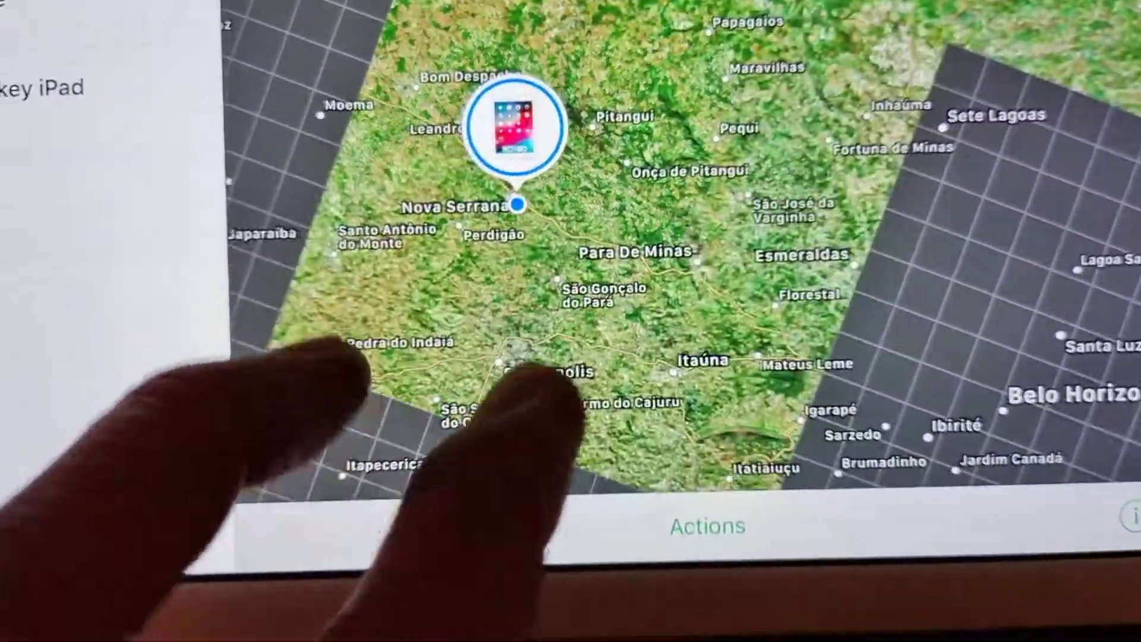
scroll(536, 312, "down", 3)
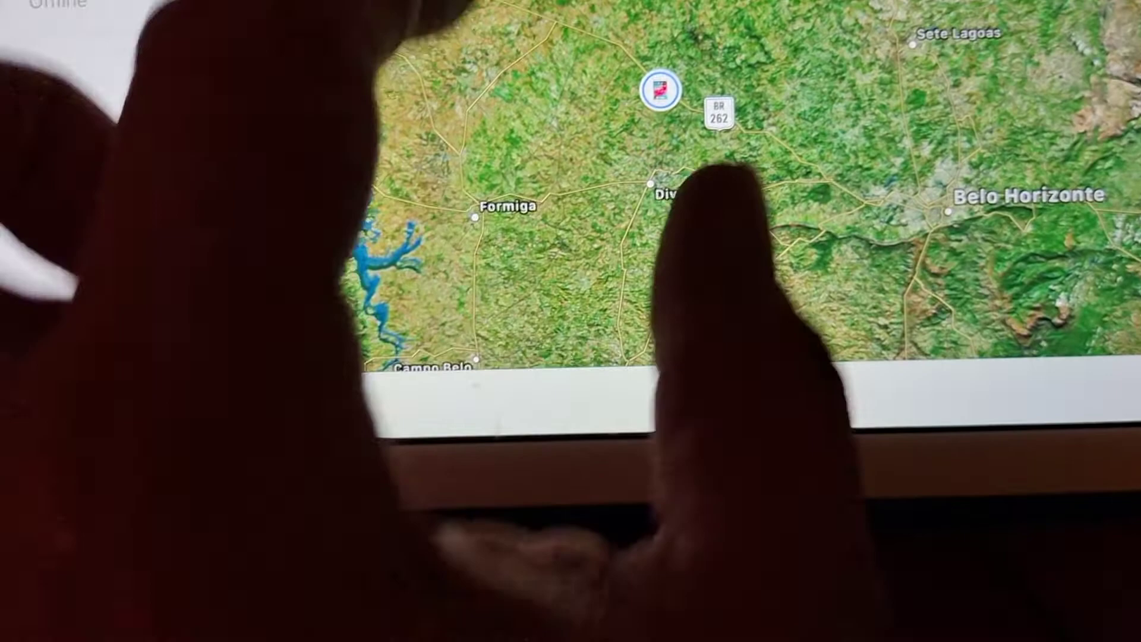
scroll(624, 223, "down", 3)
scroll(625, 224, "down", 3)
scroll(624, 223, "down", 3)
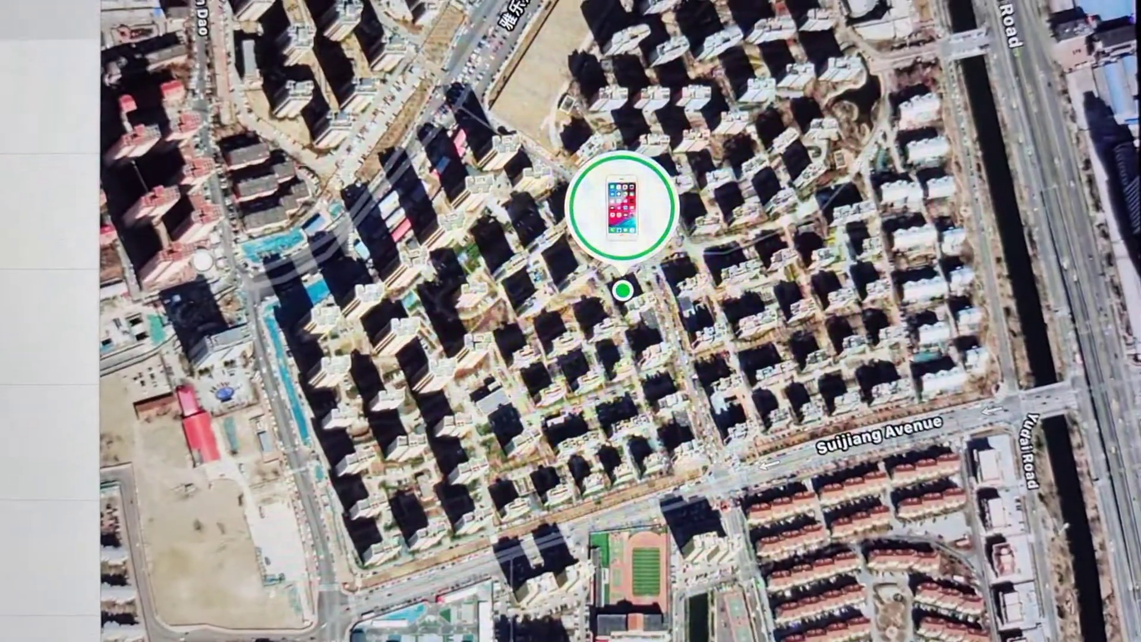
Return to All Devices to see the iPhone (2) and iPad pins on either side of Africa
left_click(56, 108)
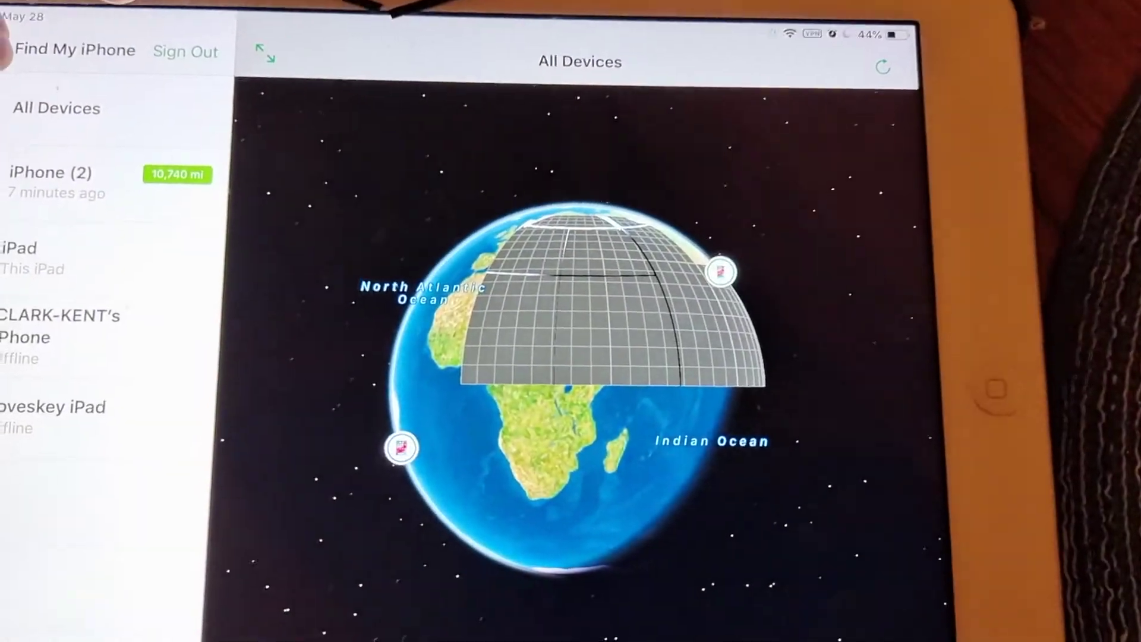